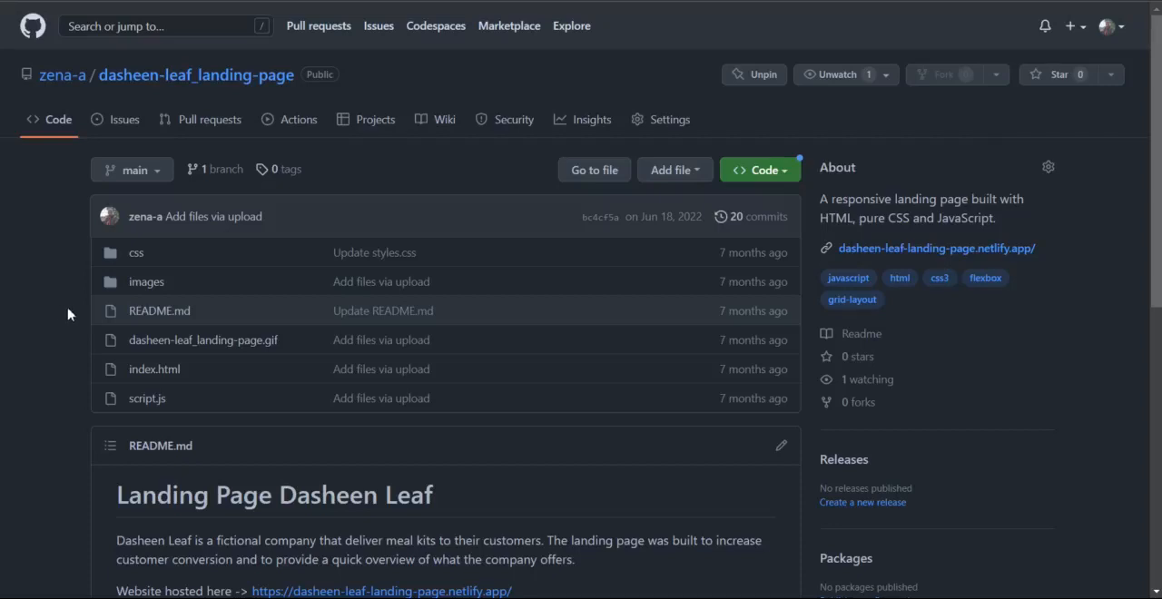
scroll(68, 314, "down", 2)
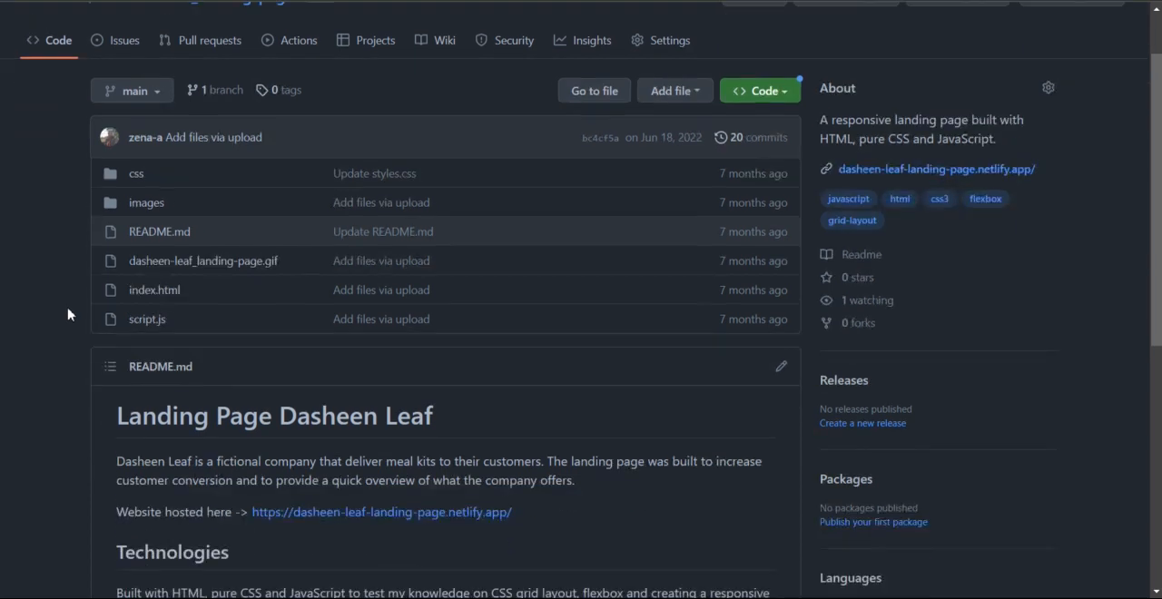
scroll(68, 314, "up", 2)
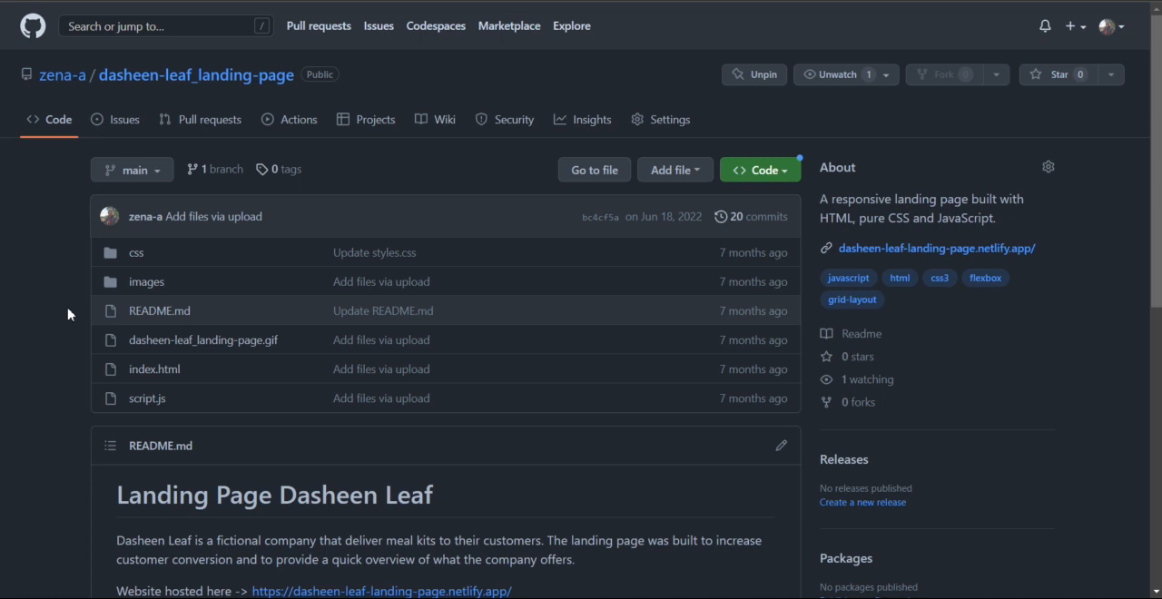
scroll(67, 314, "down", 1)
scroll(67, 314, "up", 1)
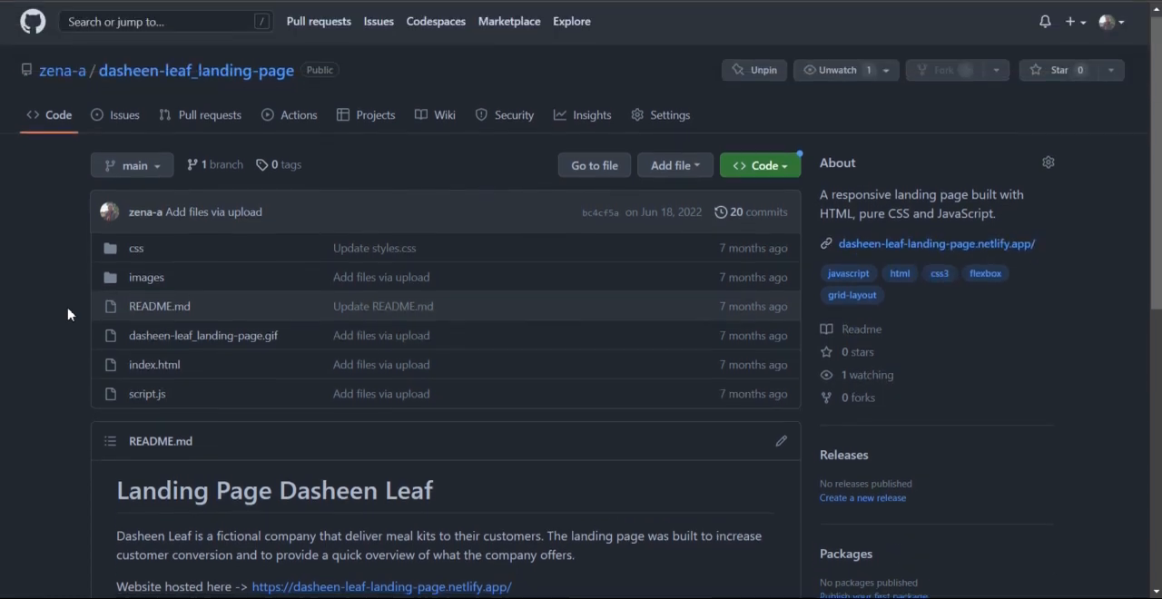
scroll(68, 314, "down", 1)
scroll(67, 314, "down", 2)
scroll(67, 314, "down", 1)
scroll(68, 314, "down", 1)
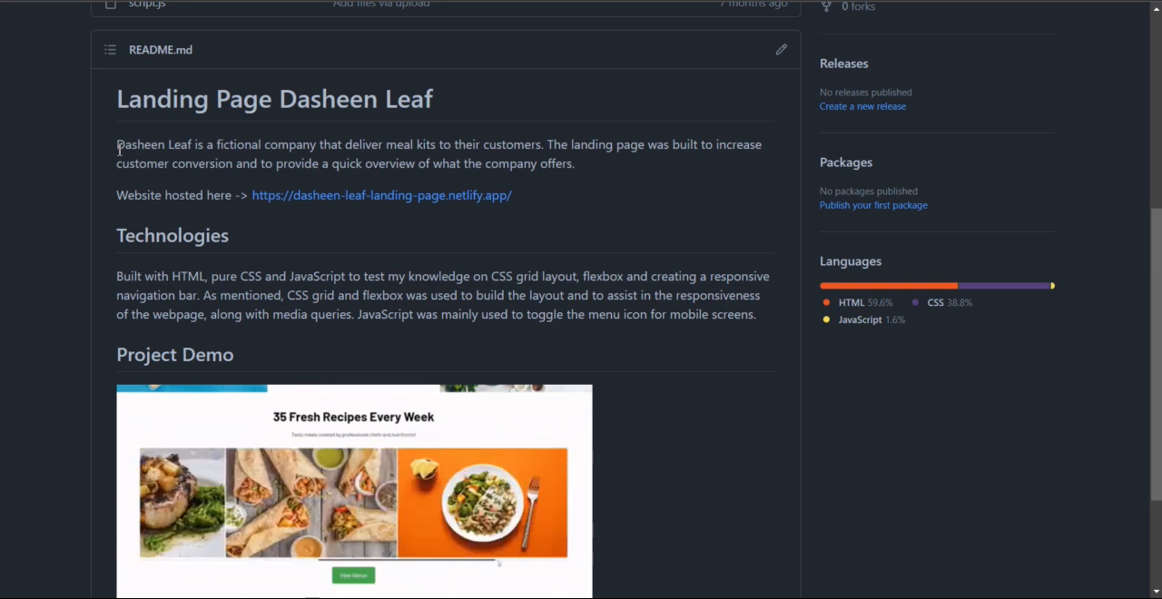
left_click_drag(116, 100, 273, 100)
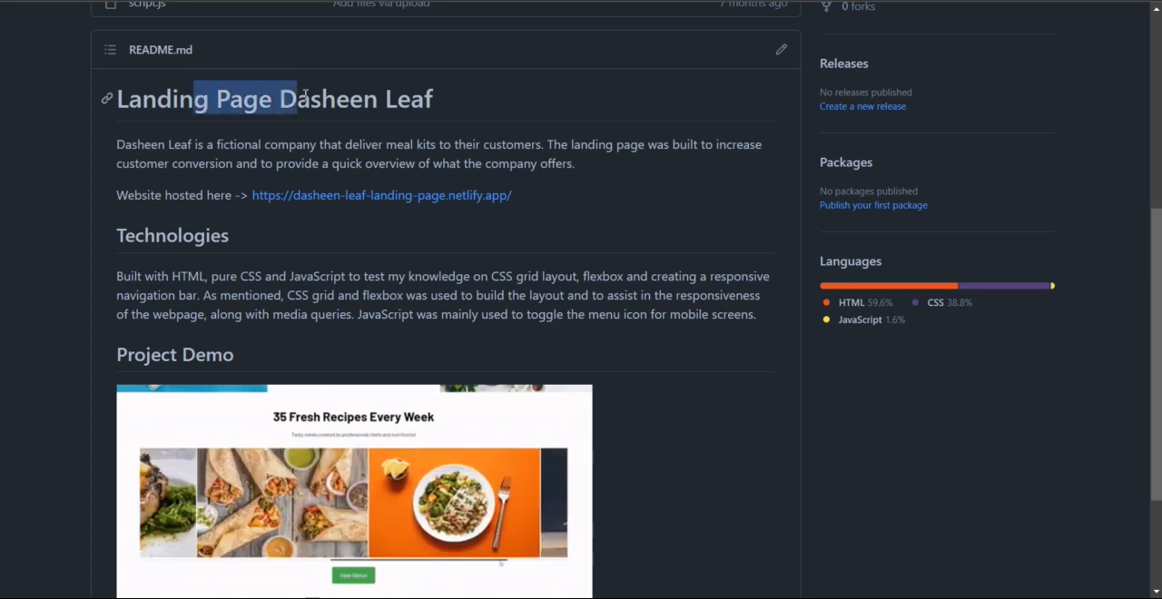
double_click(409, 100)
left_click(199, 159)
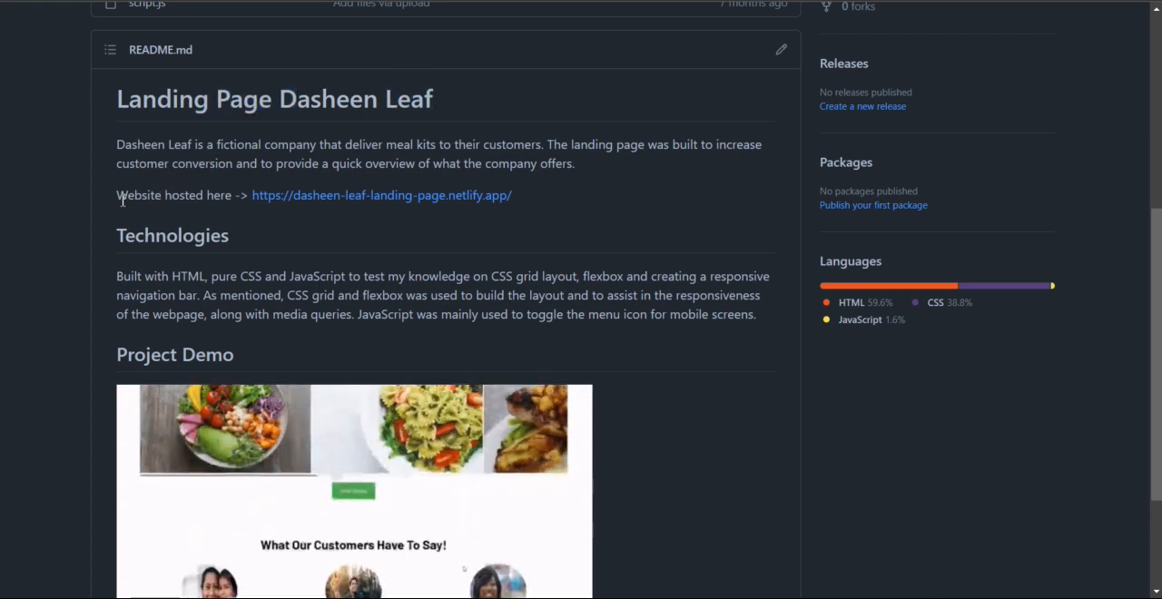
scroll(171, 205, "down", 1)
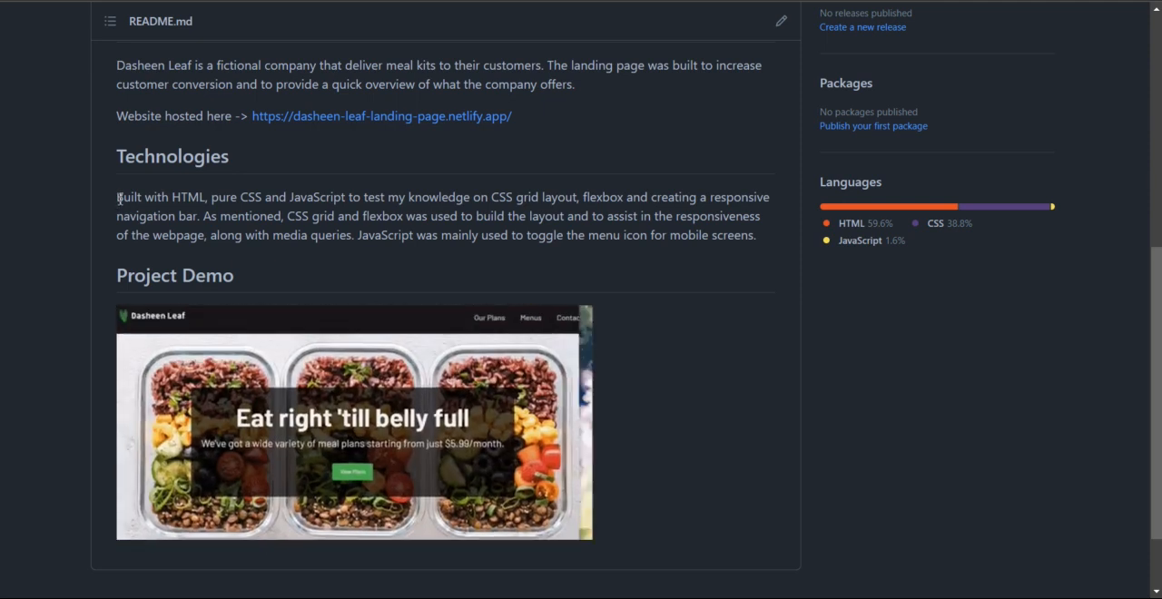
scroll(119, 198, "down", 1)
left_click_drag(119, 198, 238, 198)
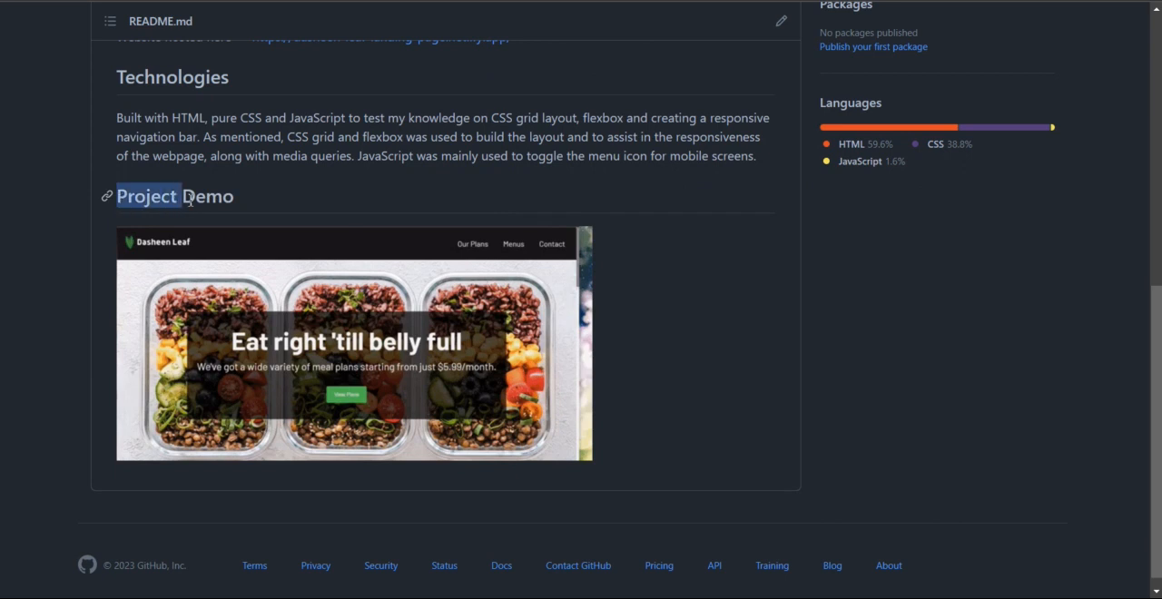
left_click(244, 203)
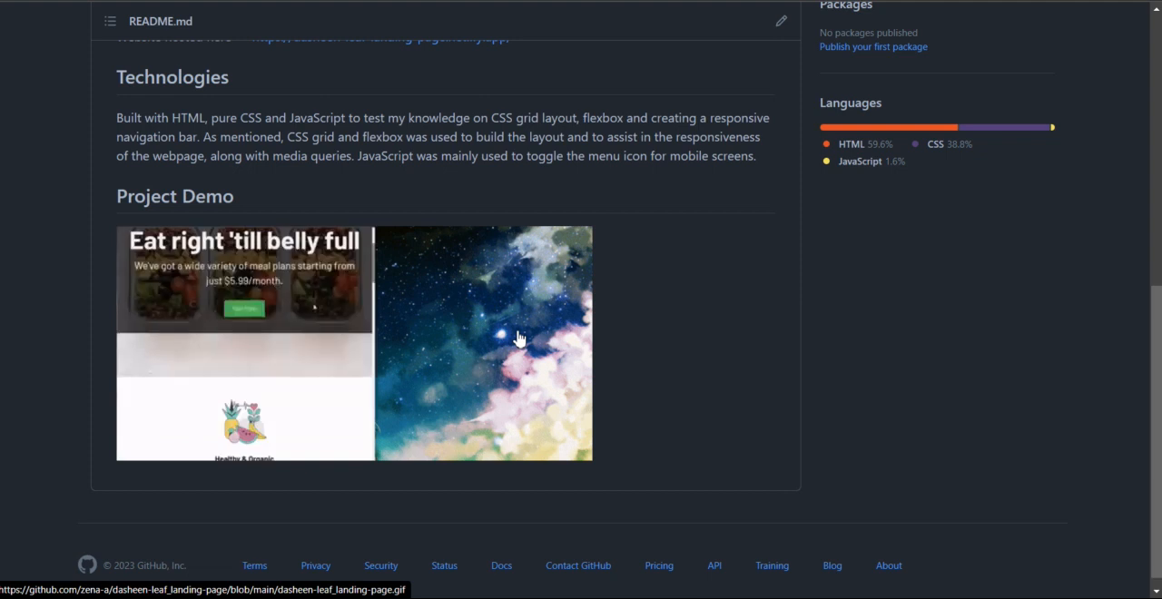
scroll(563, 336, "up", 4)
scroll(638, 335, "up", 4)
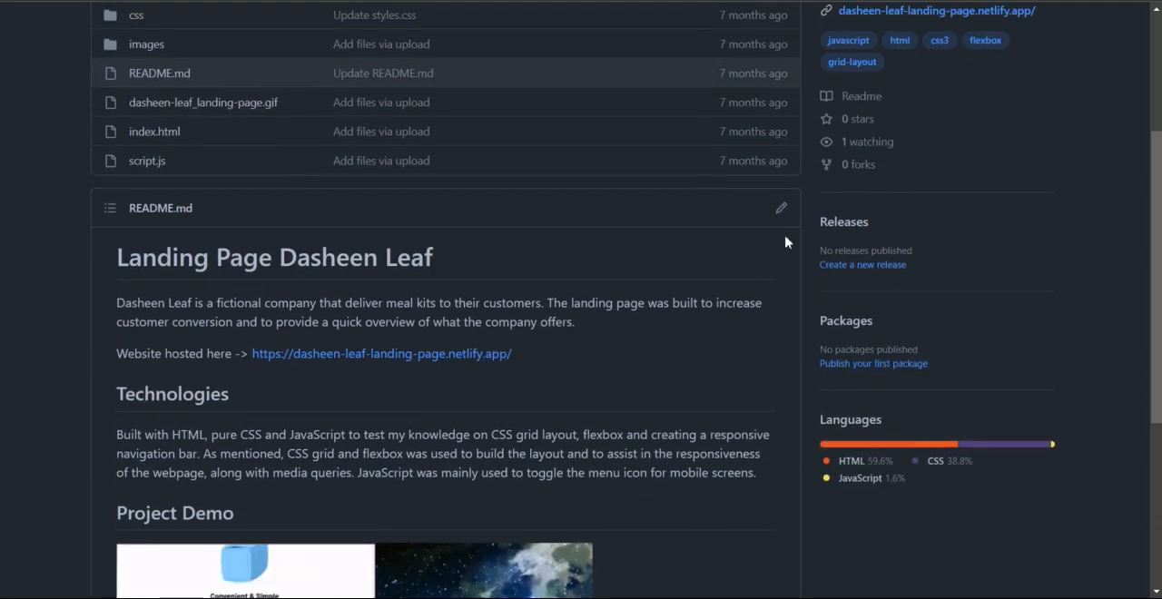
Switch README.md into its Markdown source edit view via the pencil icon.
left_click(781, 208)
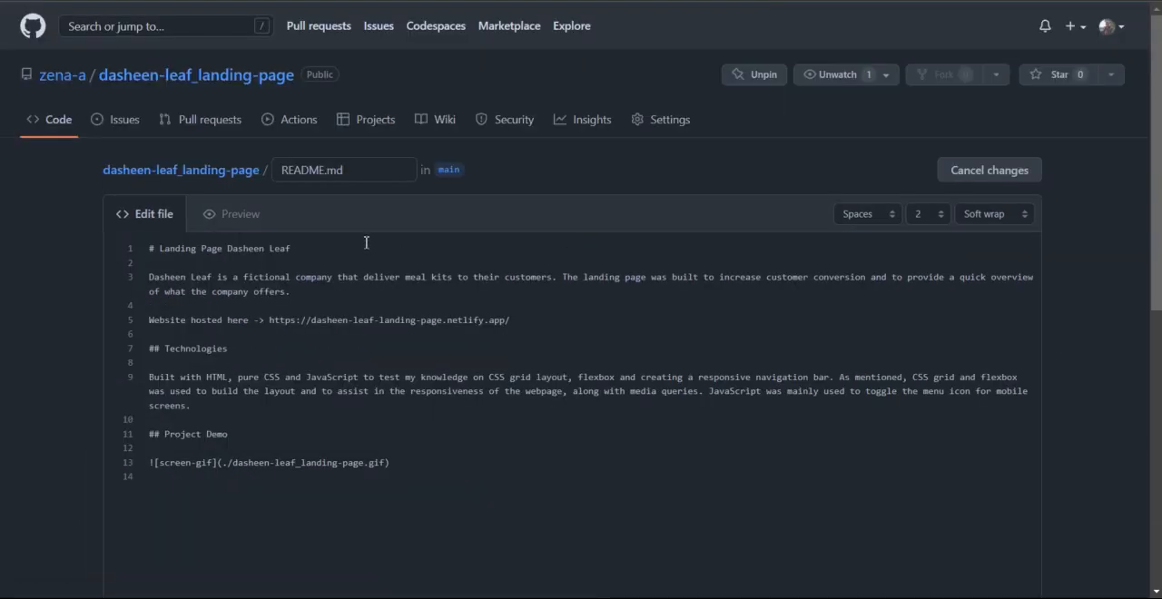
scroll(390, 298, "down", 1)
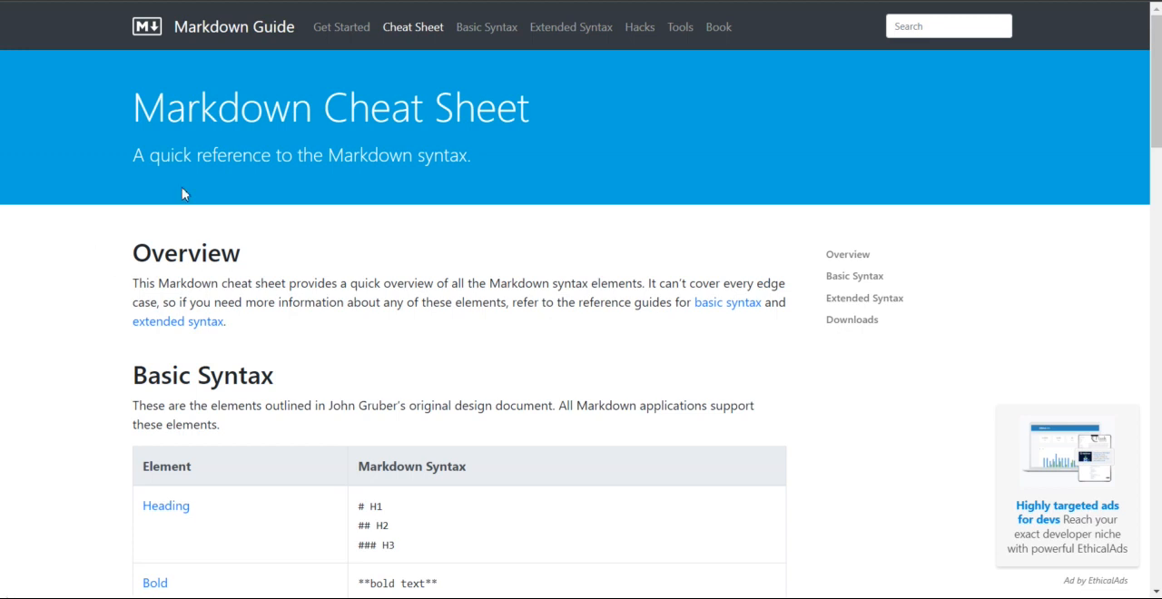
scroll(109, 263, "down", 2)
scroll(109, 273, "down", 2)
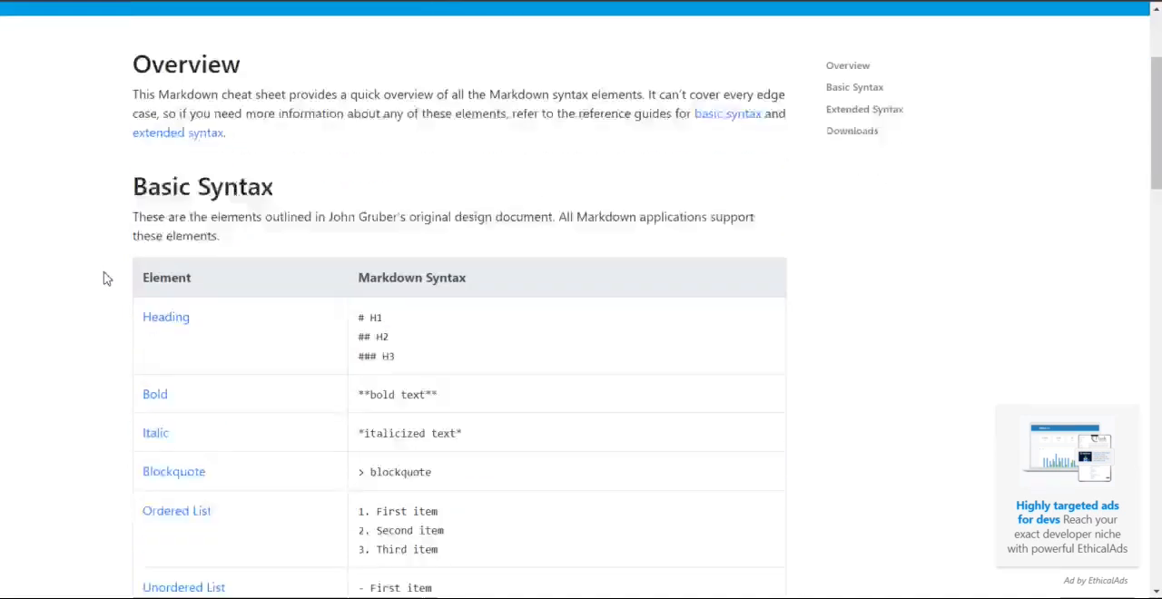
scroll(124, 290, "down", 3)
scroll(125, 290, "down", 2)
scroll(124, 290, "up", 4)
scroll(125, 290, "down", 2)
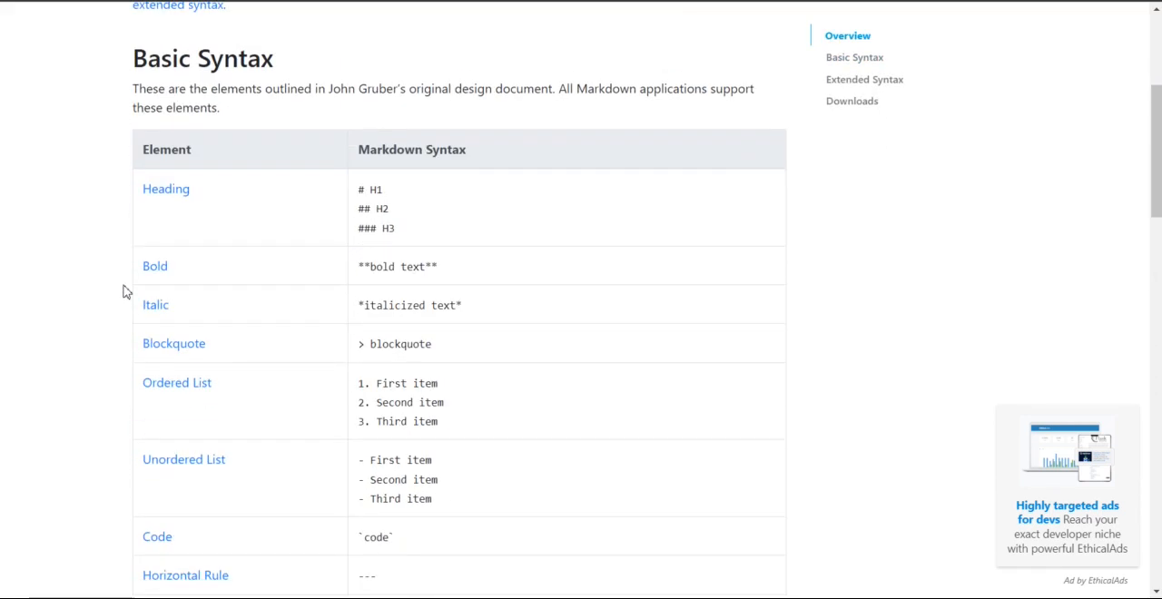
scroll(125, 290, "down", 1)
scroll(125, 290, "up", 1)
scroll(125, 291, "up", 4)
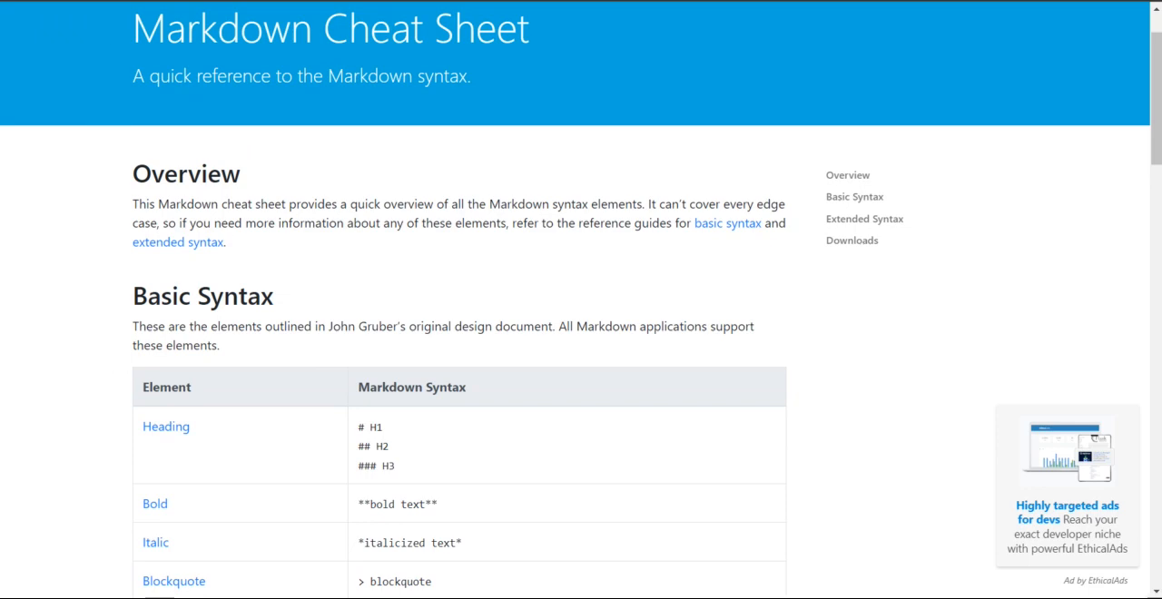
Return from the editor tab to the repository's main page with the rendered README.
key("ctrl+Tab")
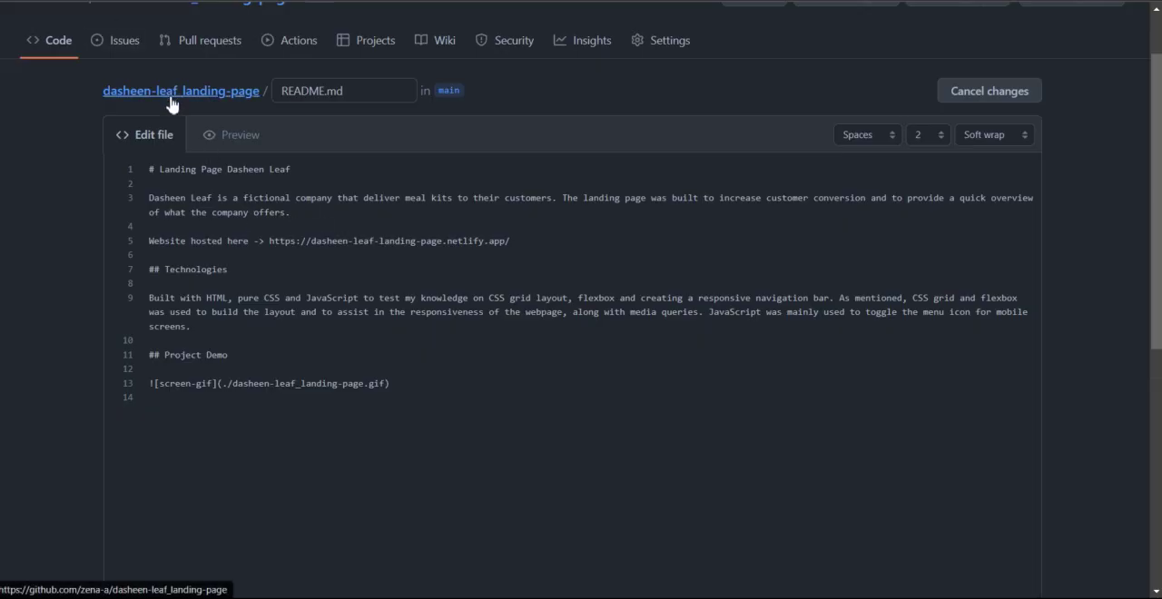
left_click(172, 91)
scroll(68, 238, "down", 2)
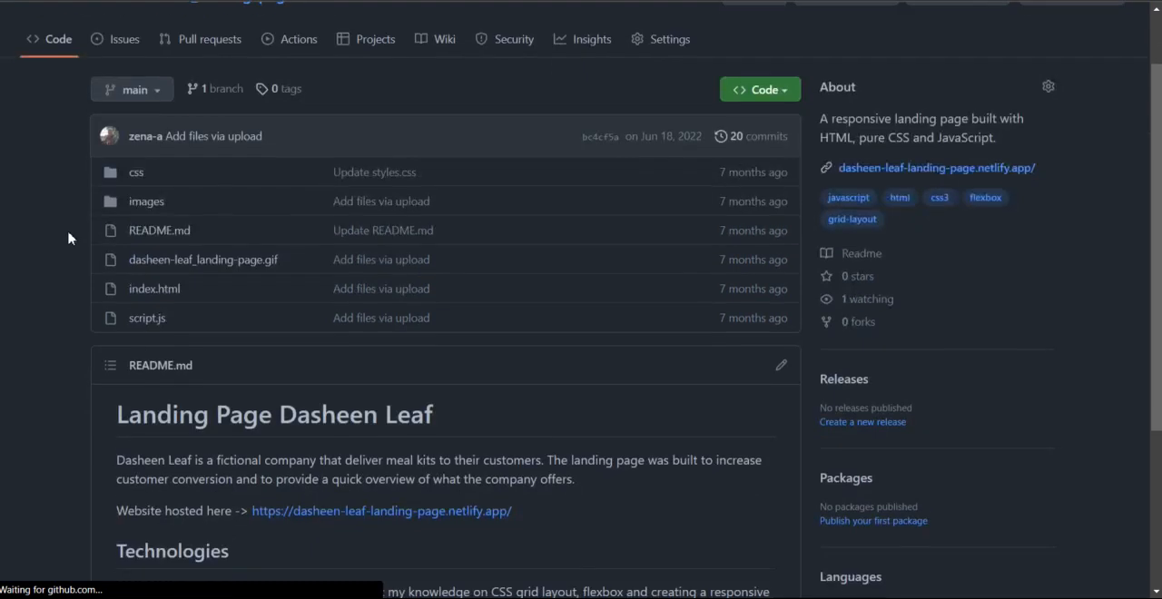
scroll(68, 238, "down", 2)
scroll(71, 259, "down", 1)
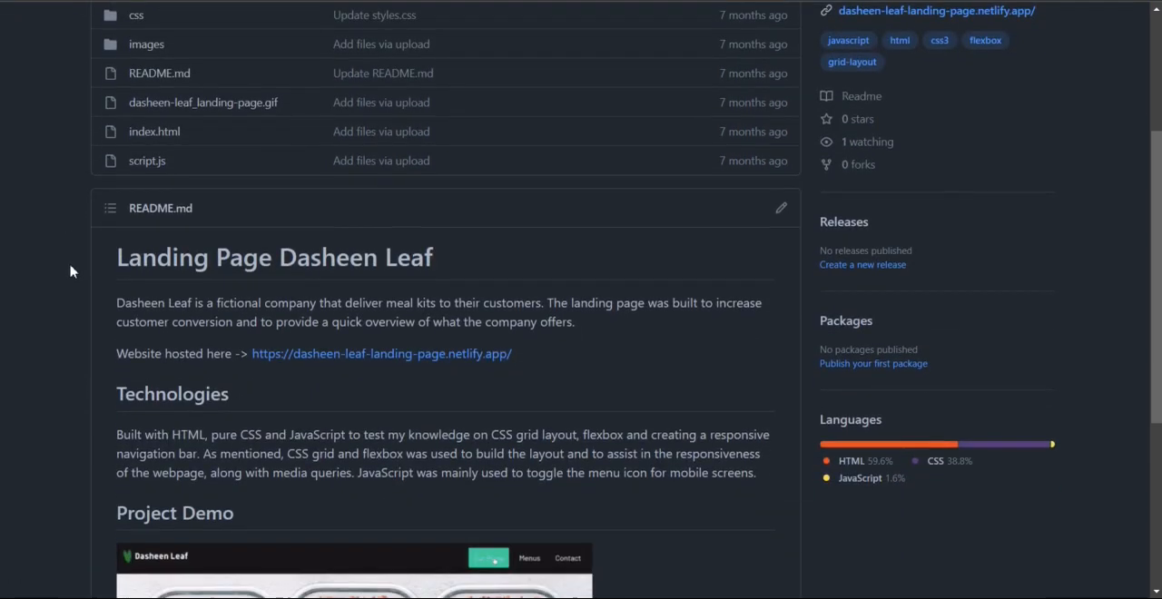
Switch to the freeCodeCamp 'How to Write a Good README File' article.
key("ctrl+Tab")
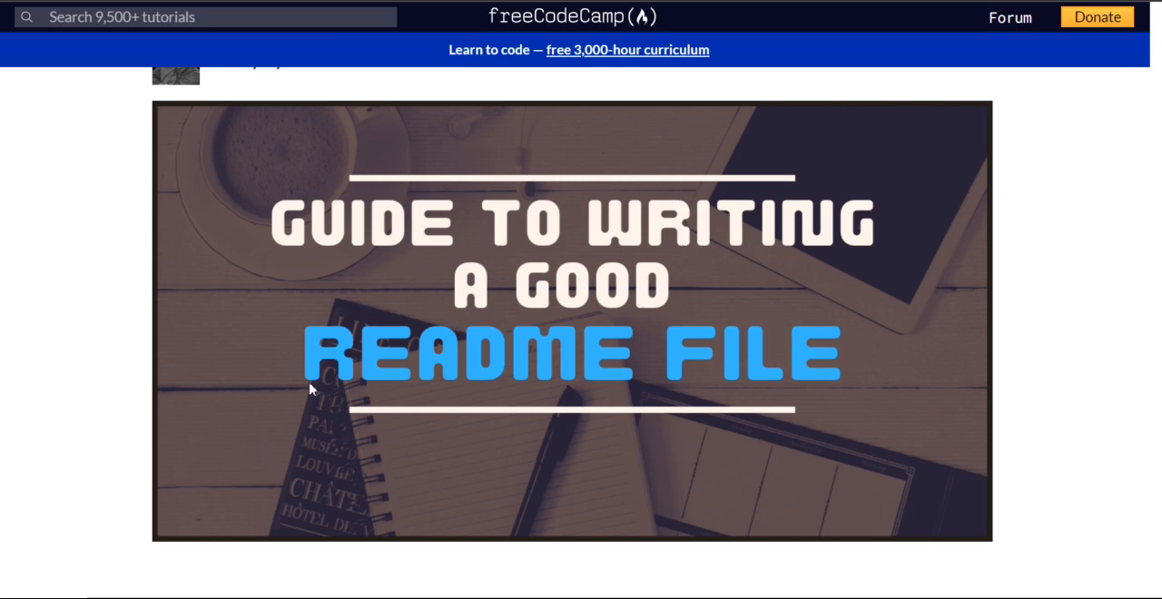
scroll(171, 397, "down", 2)
scroll(172, 398, "down", 2)
scroll(154, 398, "down", 2)
scroll(136, 350, "up", 2)
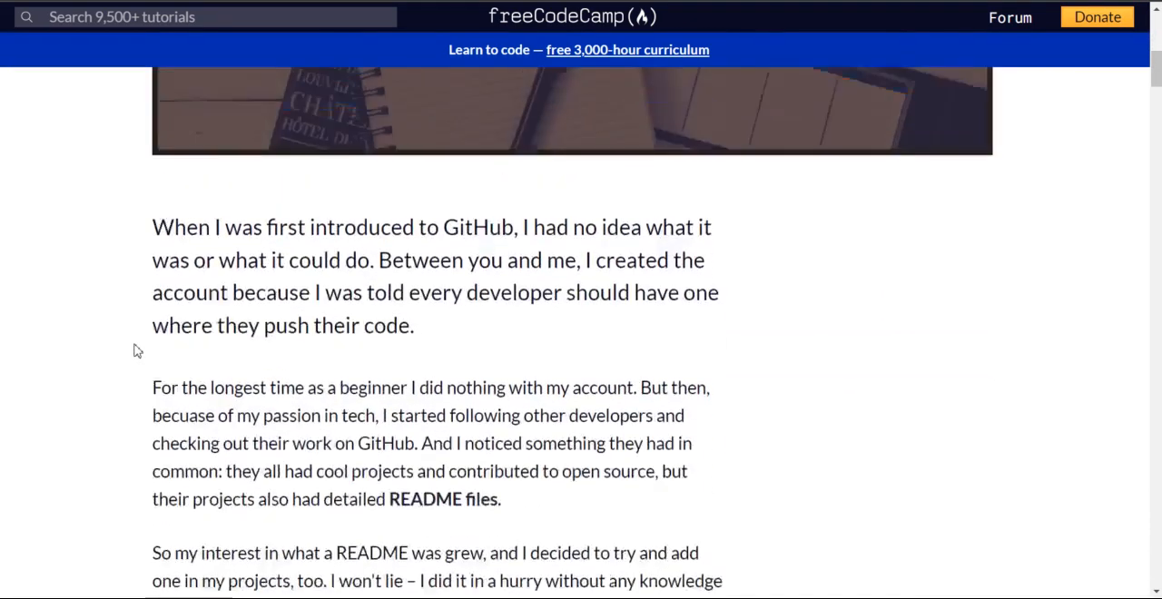
scroll(136, 351, "up", 1)
scroll(136, 351, "up", 2)
scroll(136, 350, "up", 2)
scroll(136, 350, "up", 3)
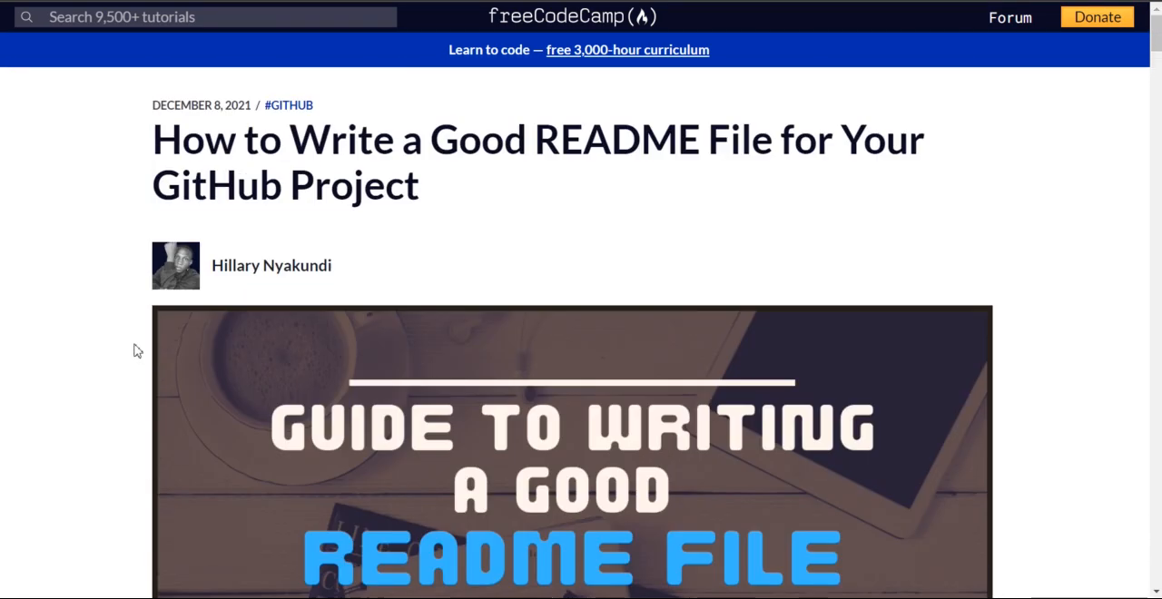
scroll(136, 350, "down", 2)
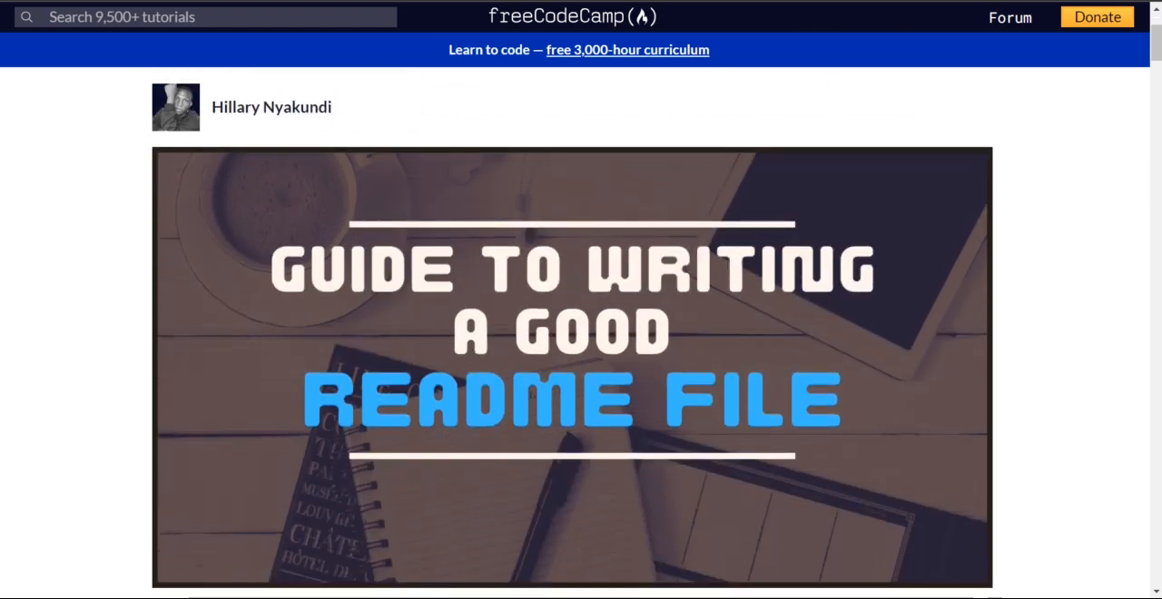